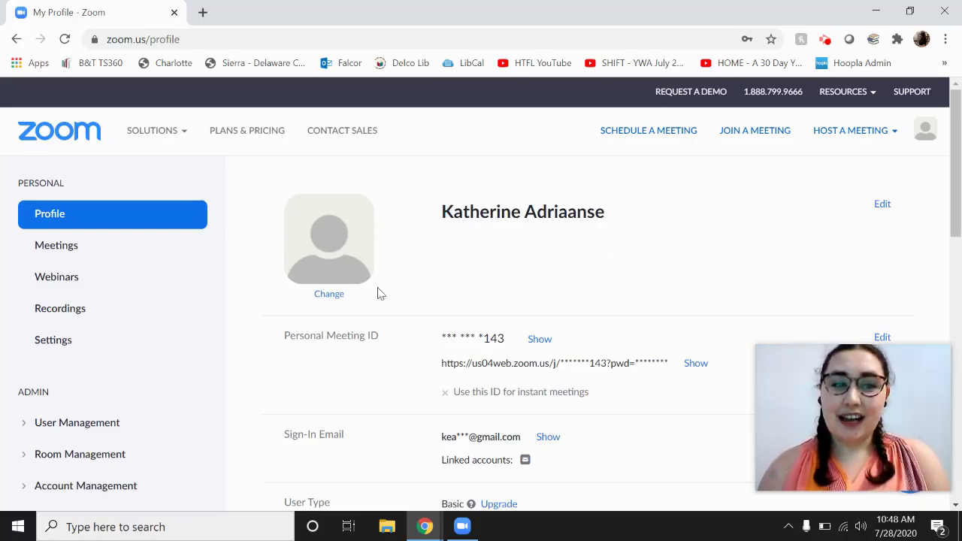
# Open the account's Meeting settings page from the left sidebar.
pyautogui.scroll(-1, 482, 267)
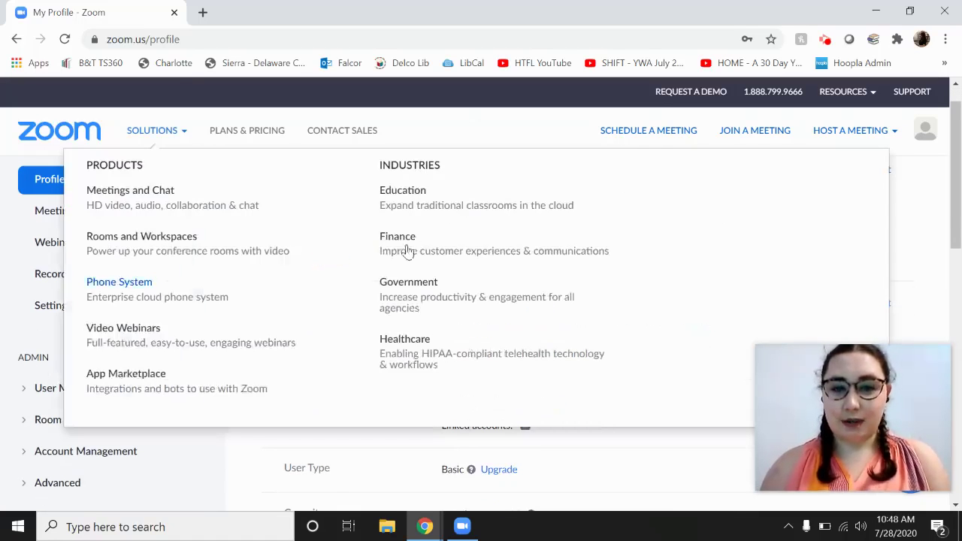
pyautogui.scroll(-1, 543, 310)
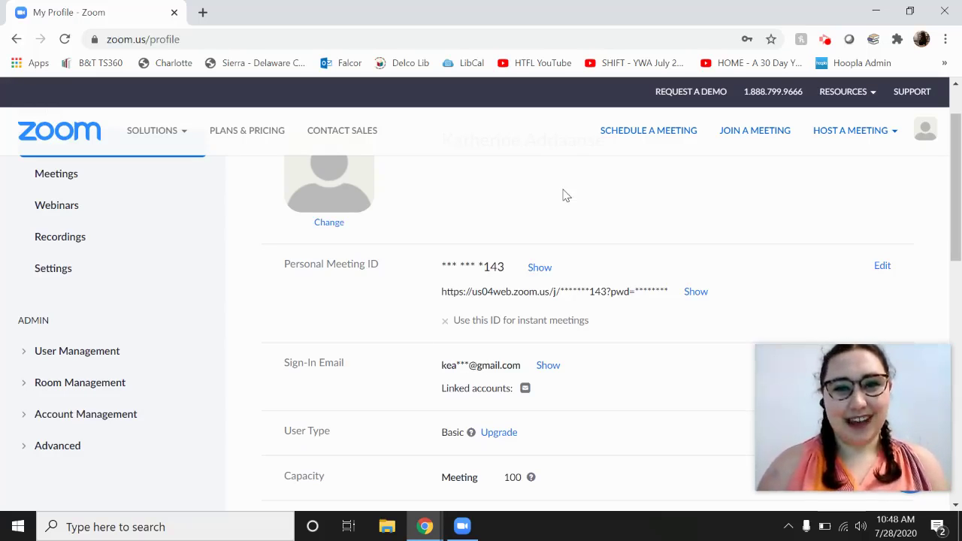
pyautogui.scroll(-3, 566, 196)
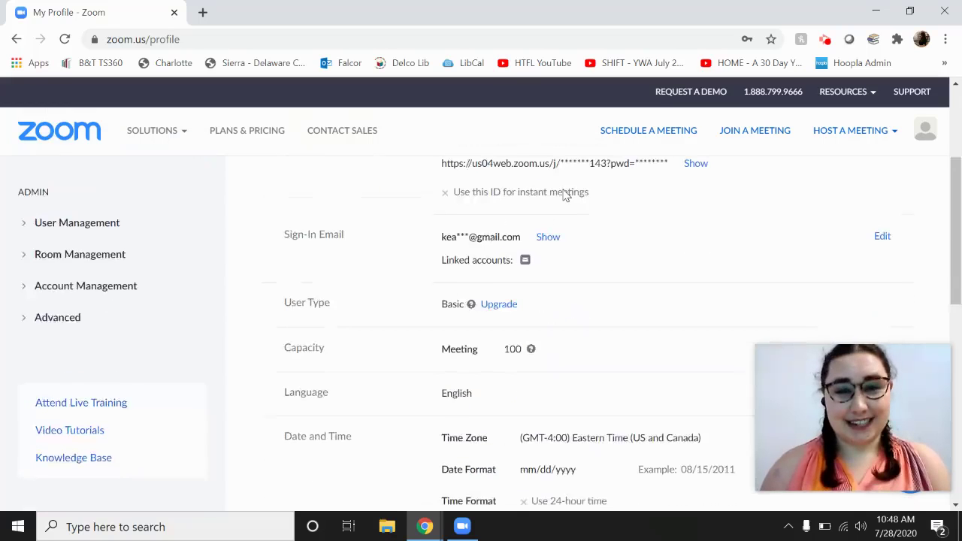
pyautogui.scroll(5, 564, 193)
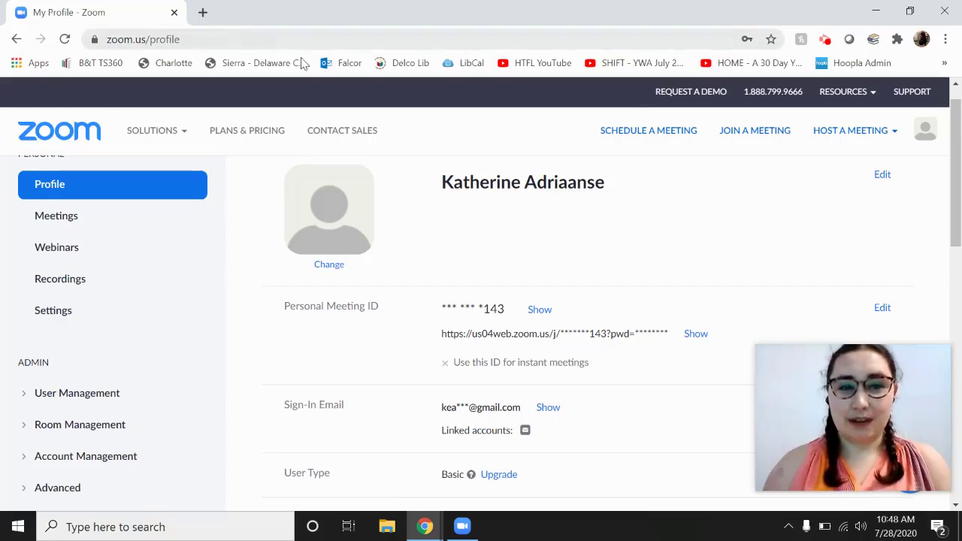
pyautogui.click(69, 314)
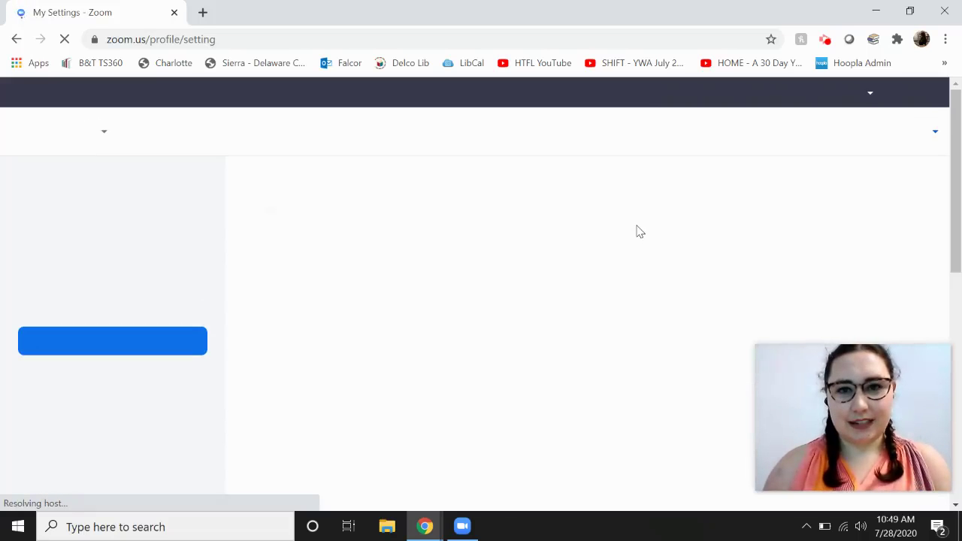
# Switch the Waiting Room toggle under Security so it ends up enabled.
pyautogui.scroll(-5, 638, 232)
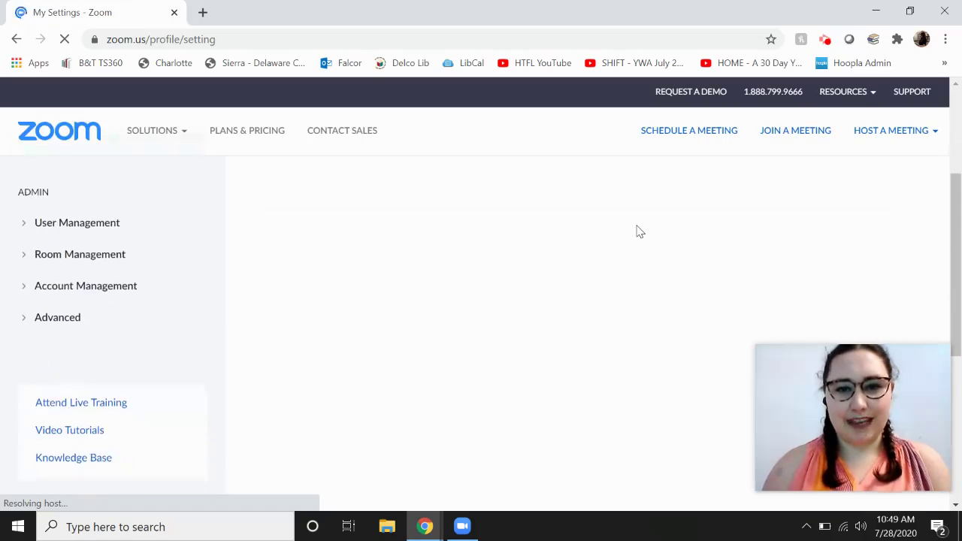
pyautogui.scroll(2, 638, 232)
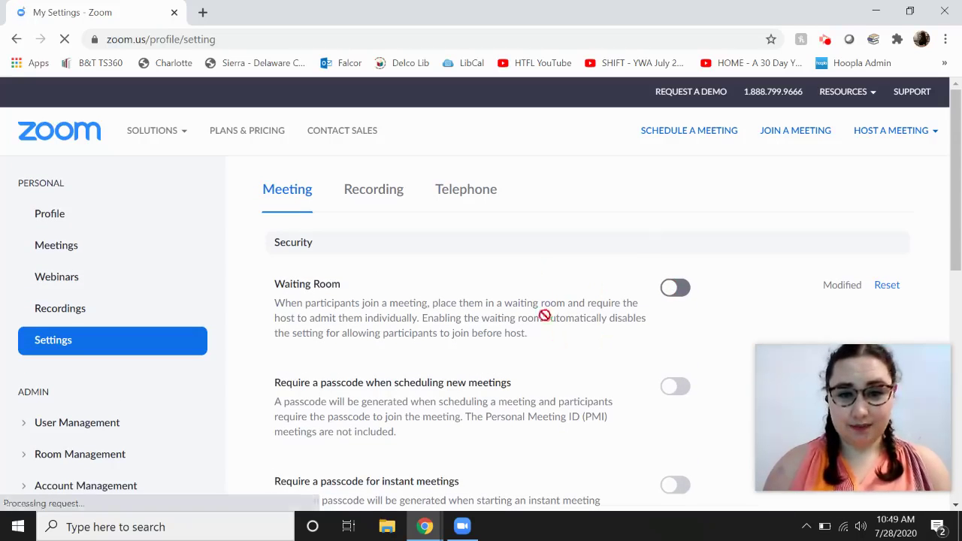
pyautogui.click(673, 286)
pyautogui.scroll(-1, 554, 301)
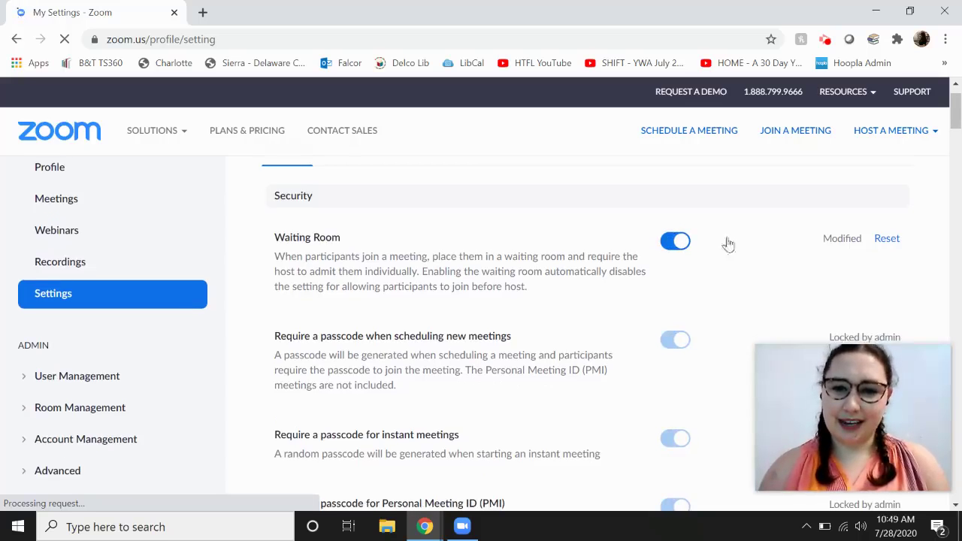
pyautogui.click(677, 244)
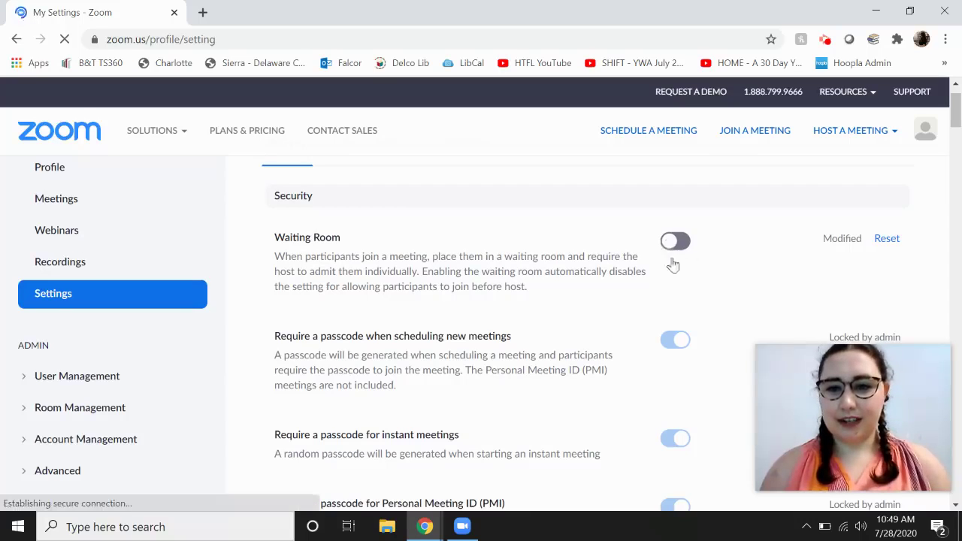
pyautogui.scroll(-1, 722, 269)
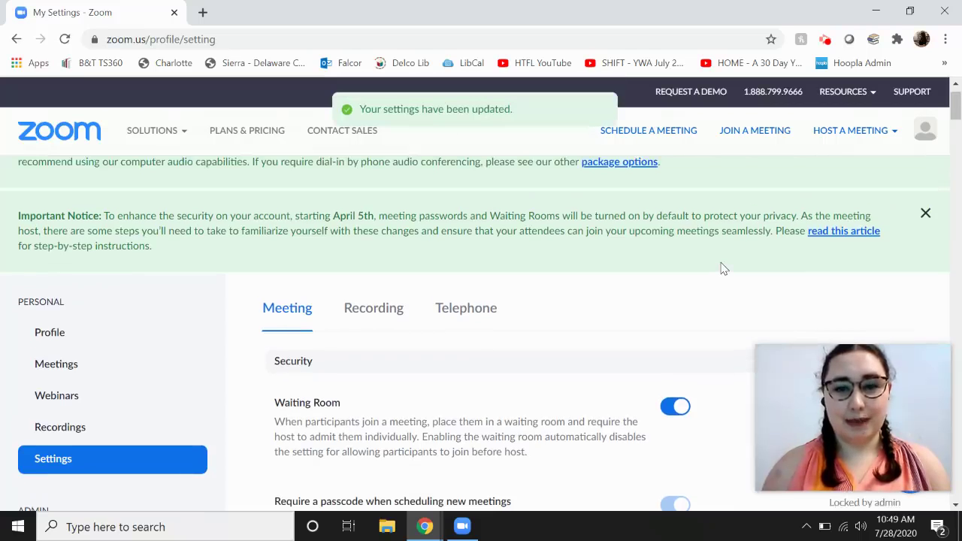
pyautogui.scroll(-2, 722, 268)
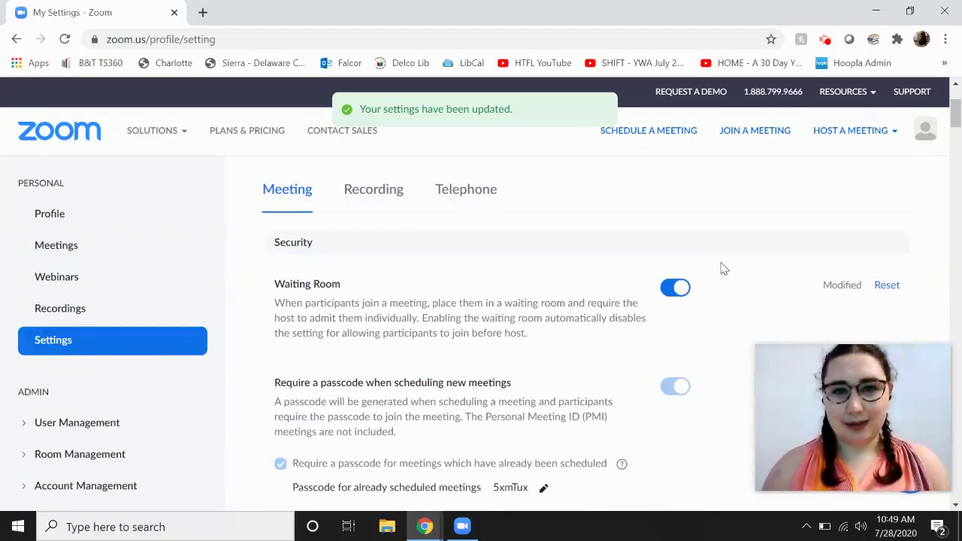
pyautogui.scroll(-2, 722, 268)
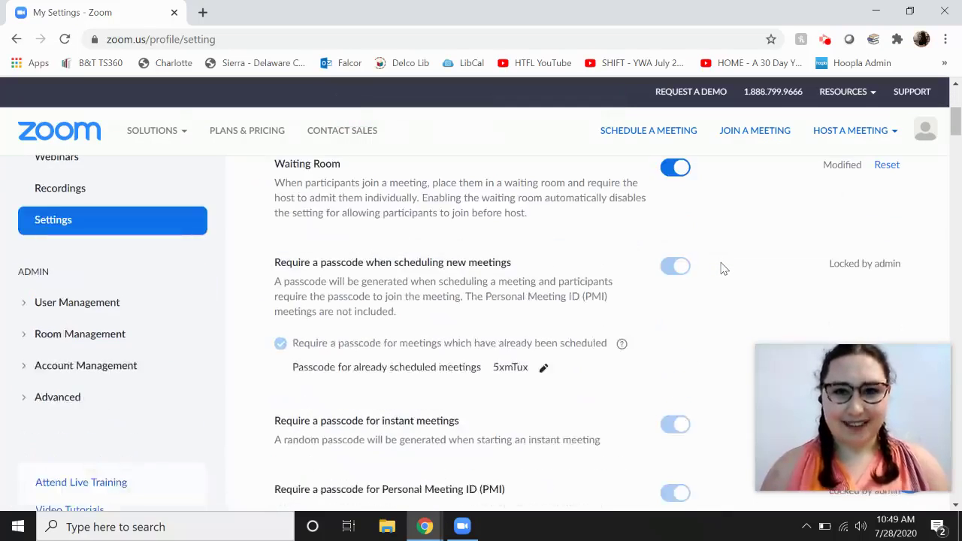
pyautogui.scroll(-1, 722, 268)
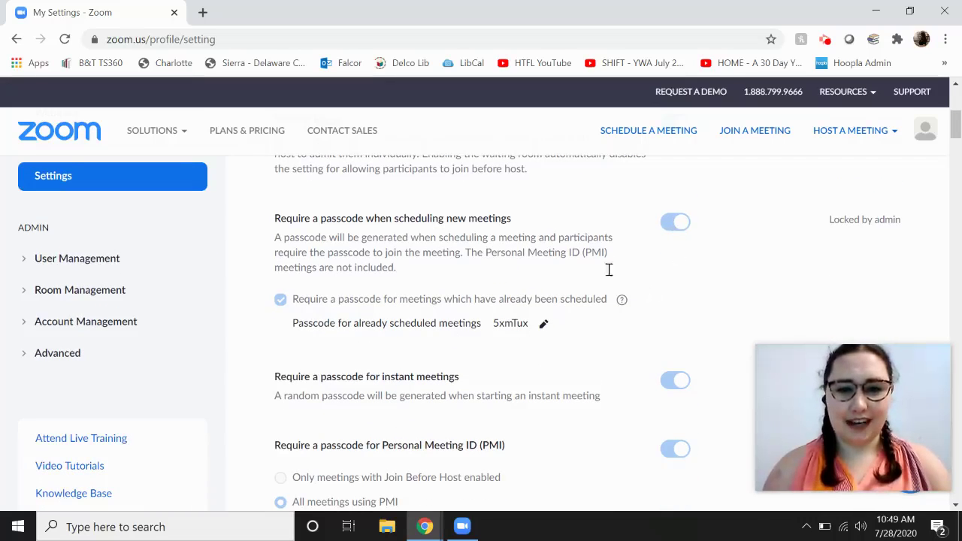
pyautogui.scroll(-1, 637, 272)
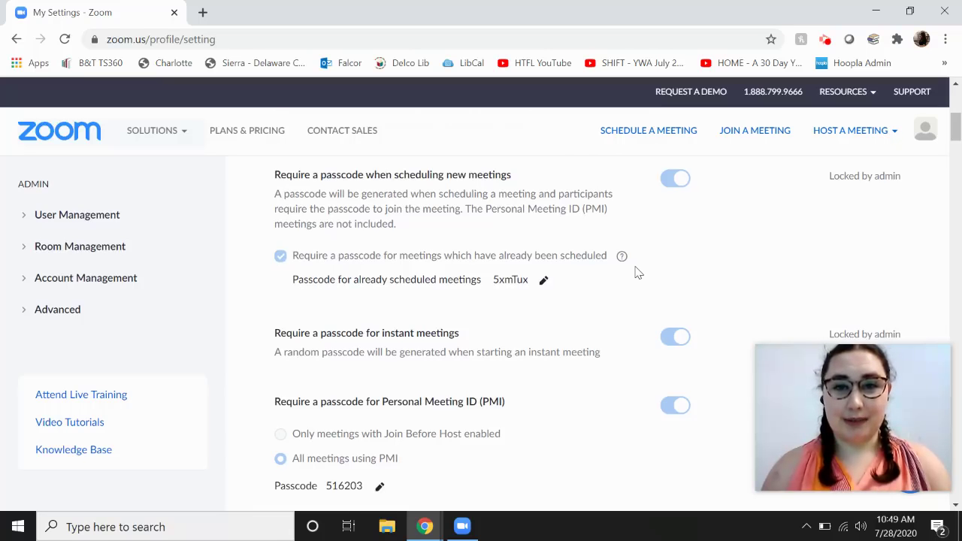
pyautogui.scroll(-2, 637, 272)
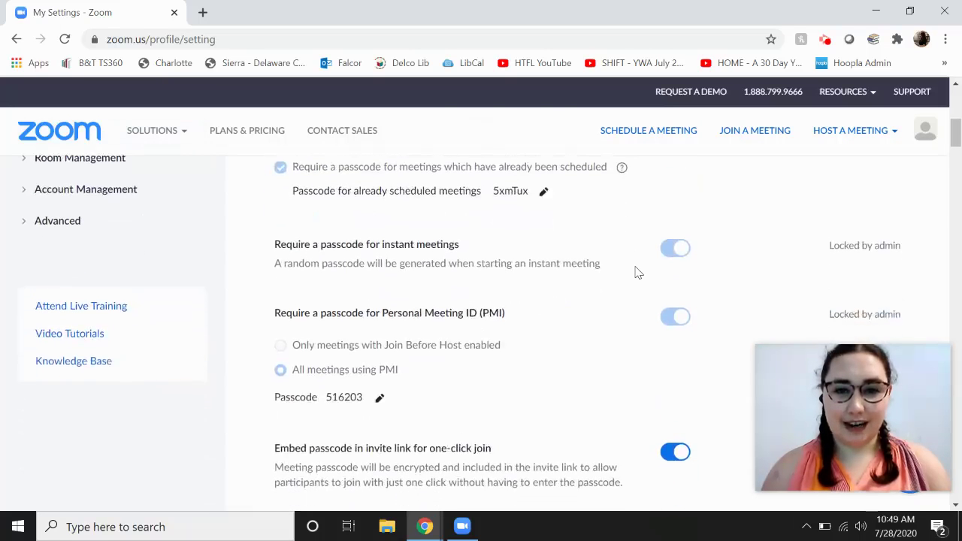
pyautogui.scroll(-6, 637, 272)
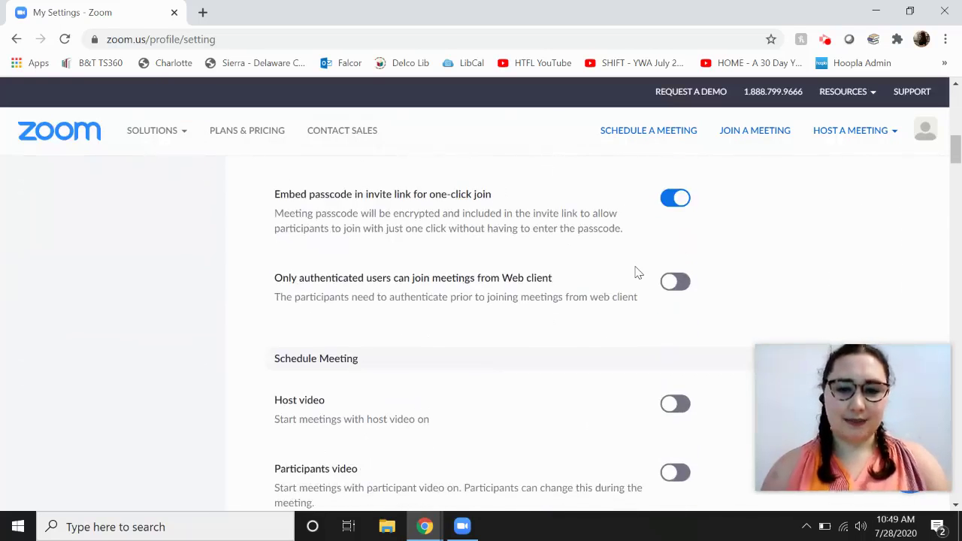
pyautogui.scroll(-2, 539, 320)
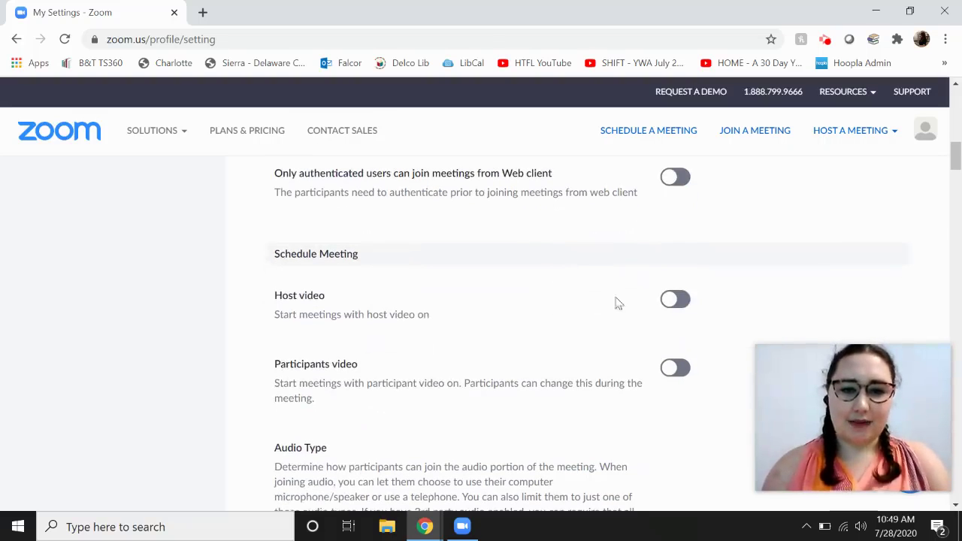
pyautogui.scroll(-8, 466, 336)
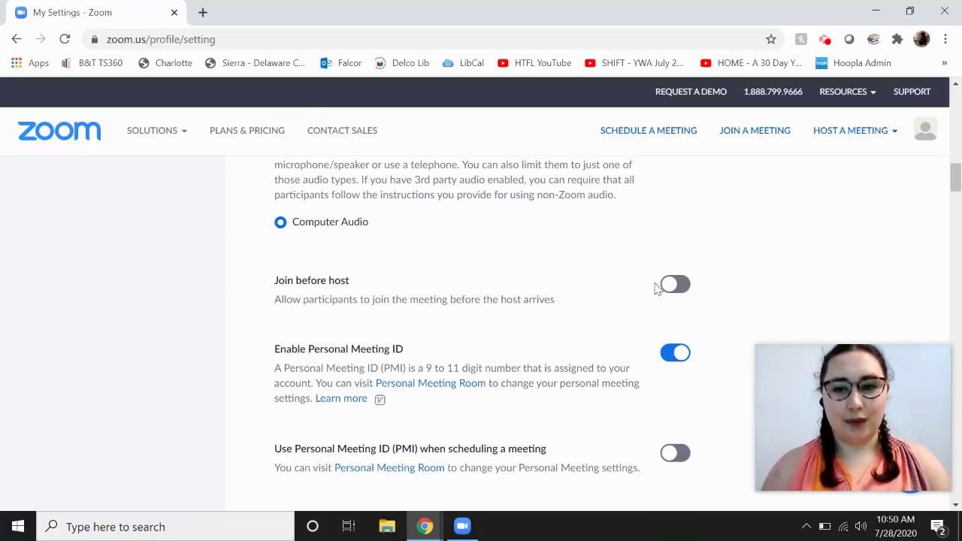
pyautogui.scroll(-1, 633, 292)
pyautogui.scroll(-2, 633, 291)
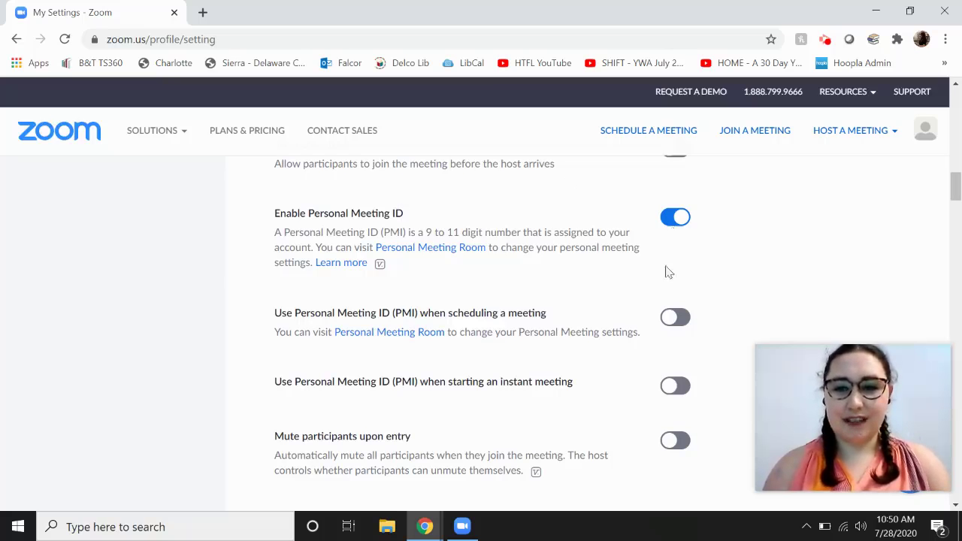
# Cancel the Personal Meeting ID turn-off prompt to keep it on, then scroll to In Meeting (Basic).
pyautogui.click(680, 218)
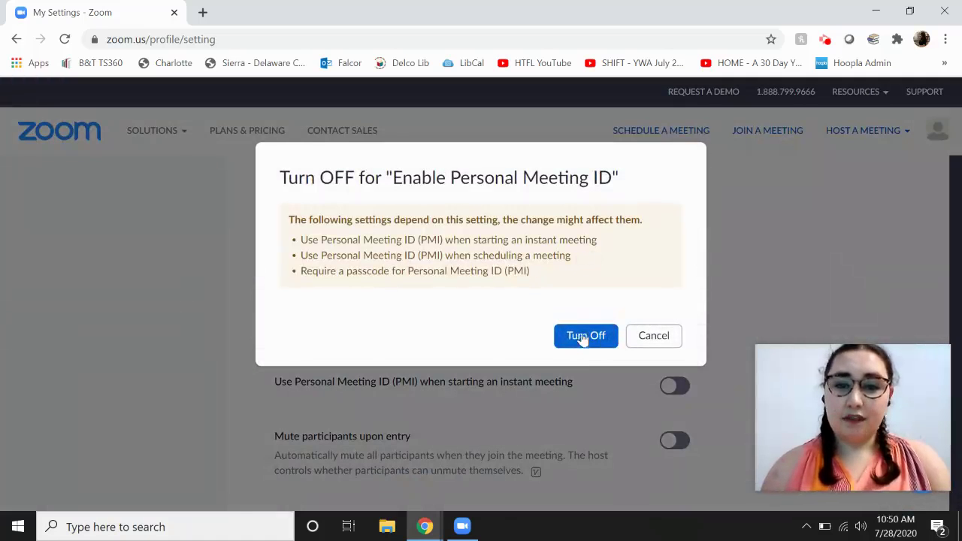
pyautogui.click(660, 338)
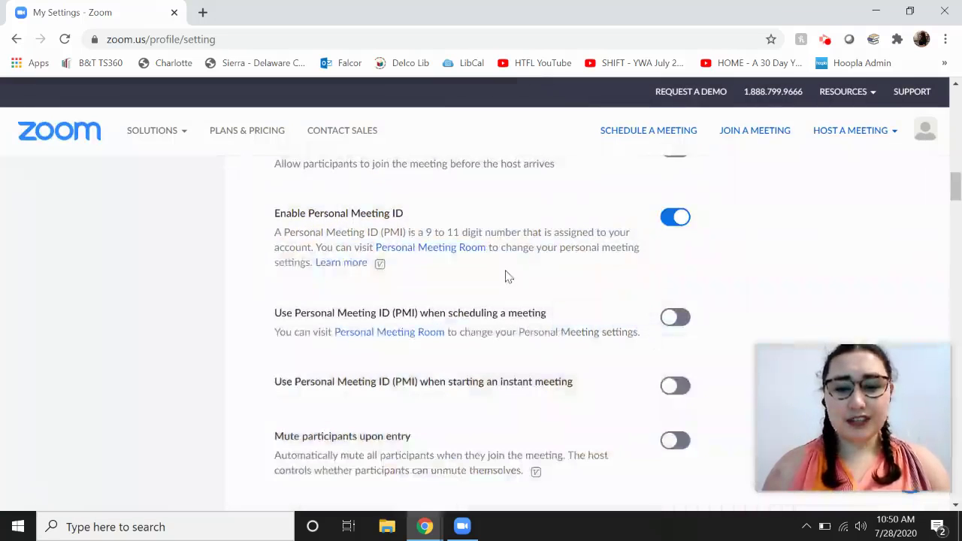
pyautogui.scroll(-3, 506, 276)
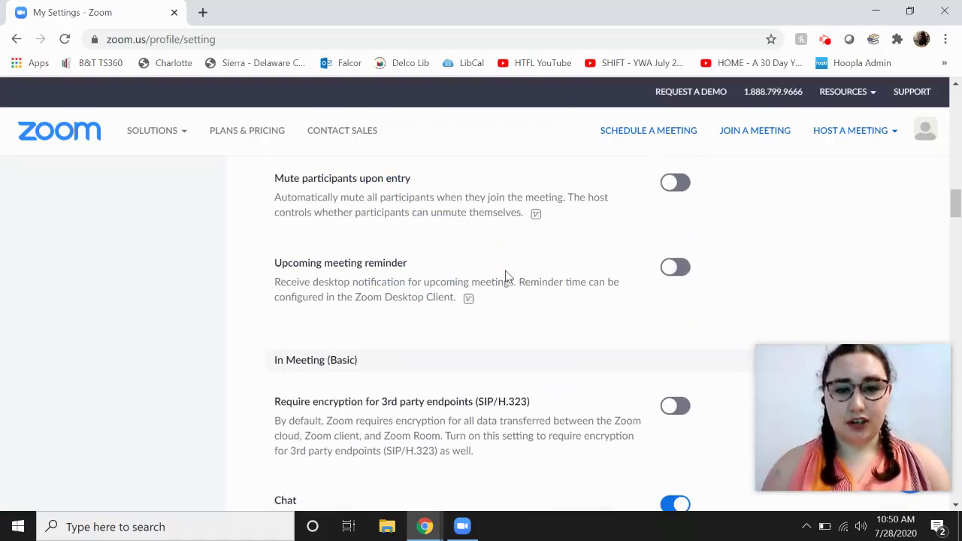
pyautogui.scroll(-1, 506, 277)
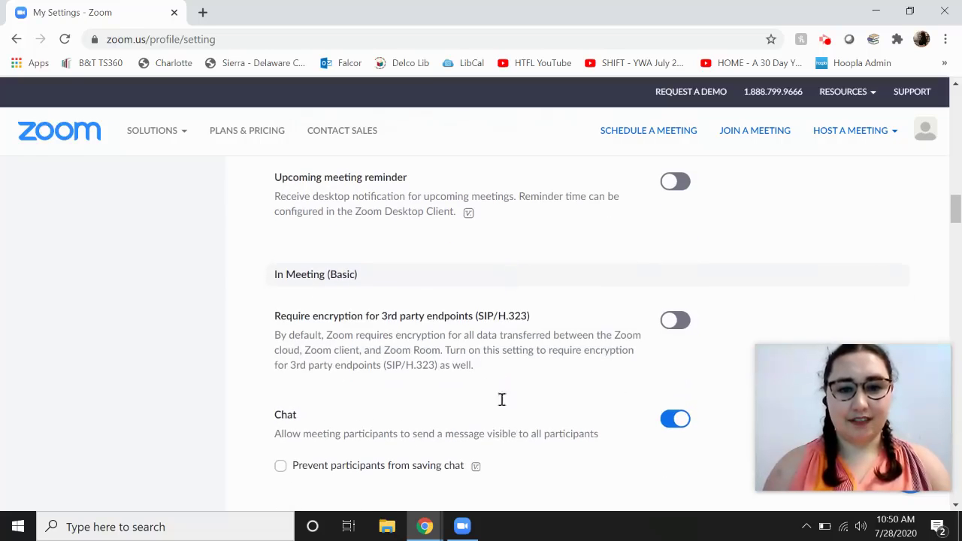
pyautogui.moveTo(464, 532)
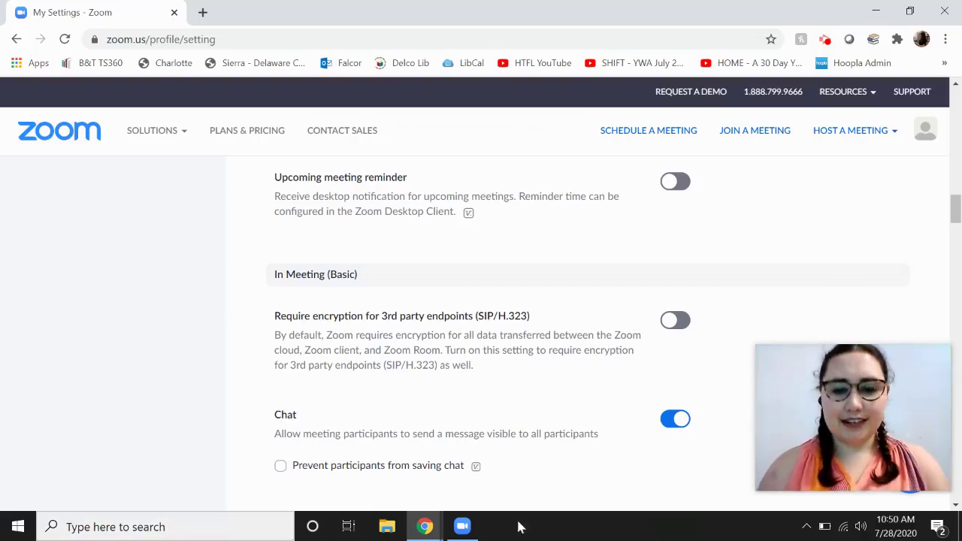
# Bring up the Zoom desktop app and choose Settings from the profile avatar menu.
pyautogui.click(463, 526)
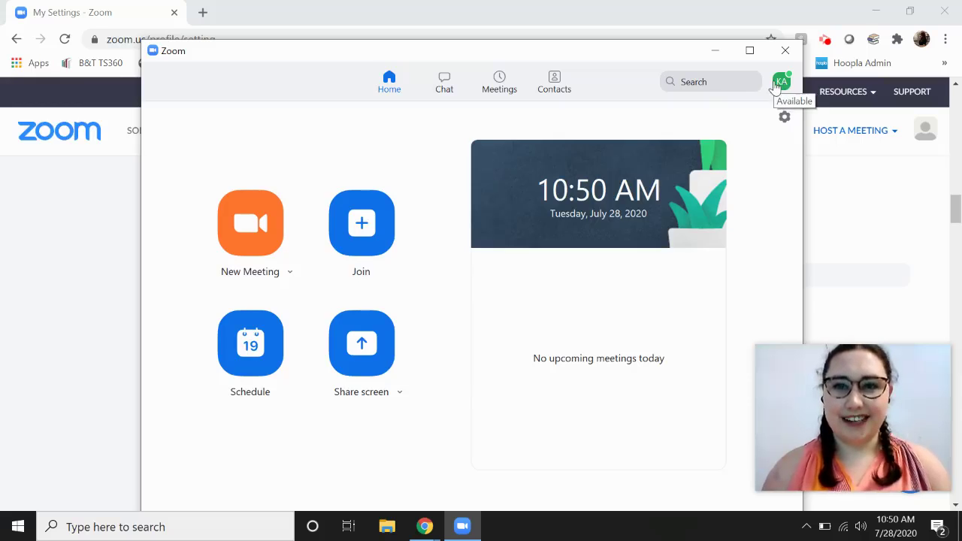
pyautogui.click(779, 84)
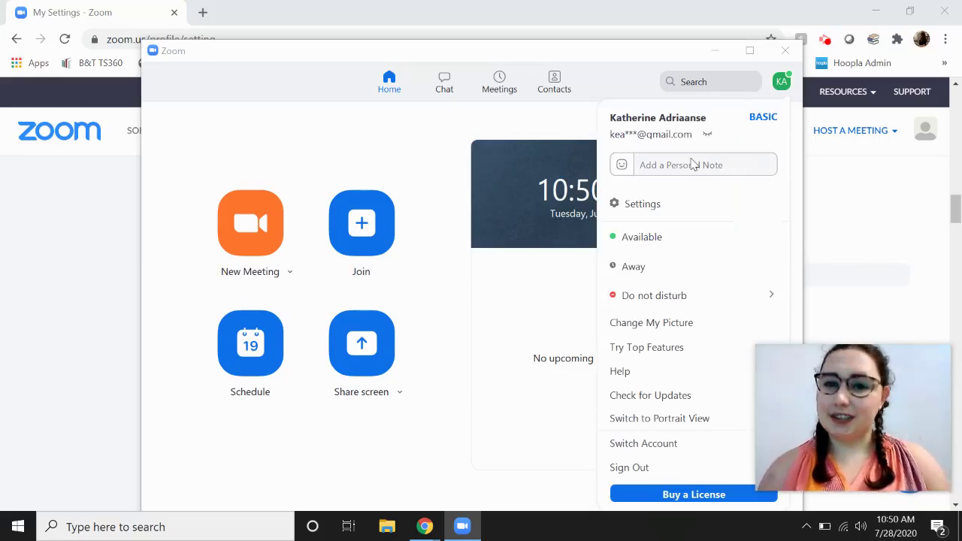
pyautogui.click(669, 203)
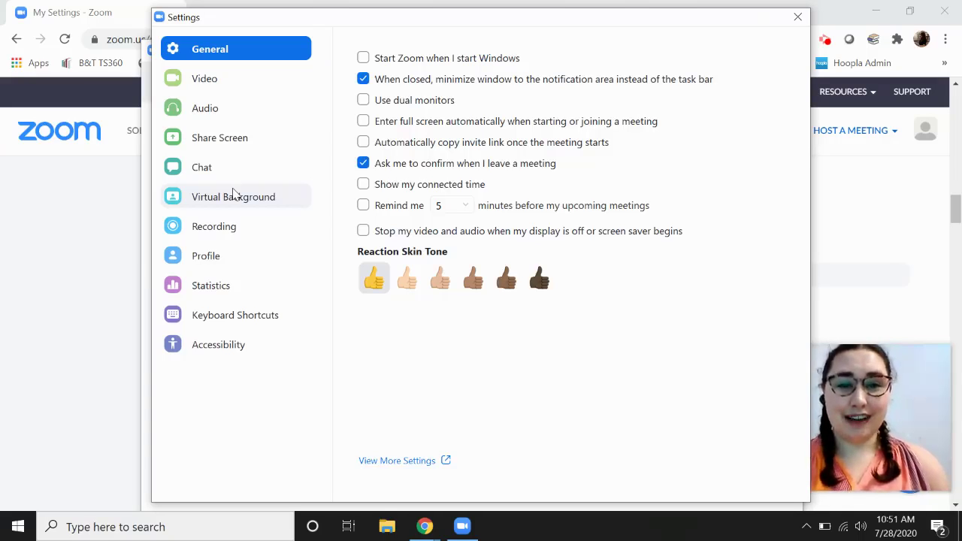
# In Virtual Background, try Earth, turn green screen off and dismiss the requirements warning.
pyautogui.click(234, 196)
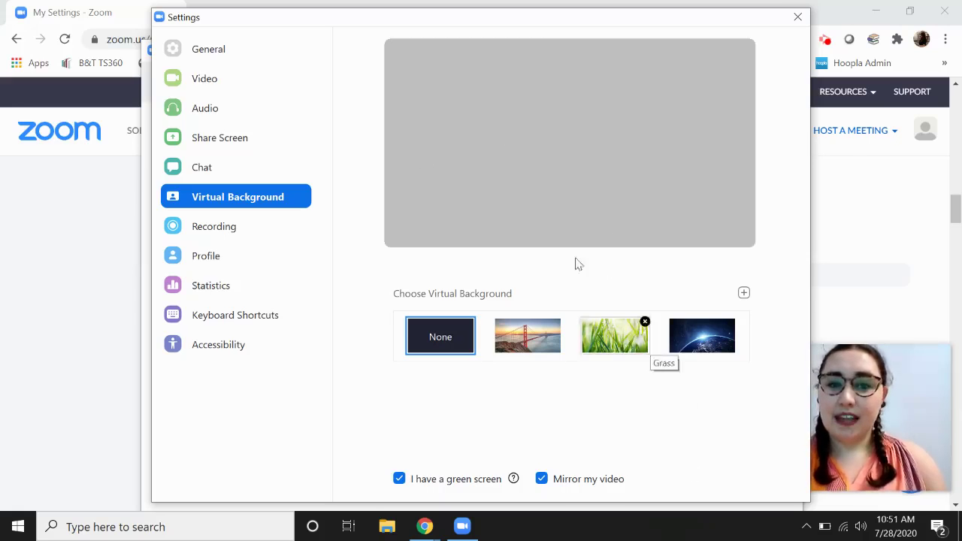
pyautogui.moveTo(589, 30); pyautogui.dragTo(543, 35)
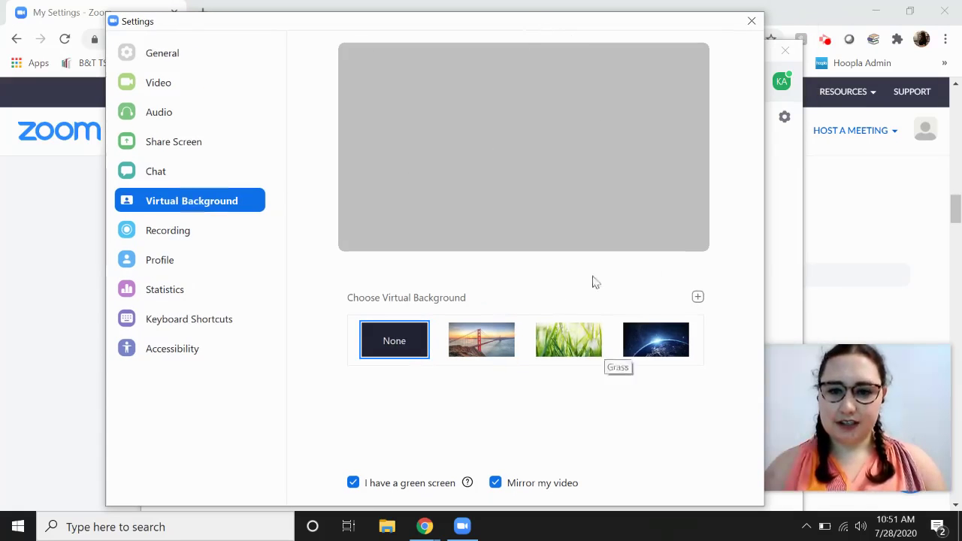
pyautogui.click(645, 351)
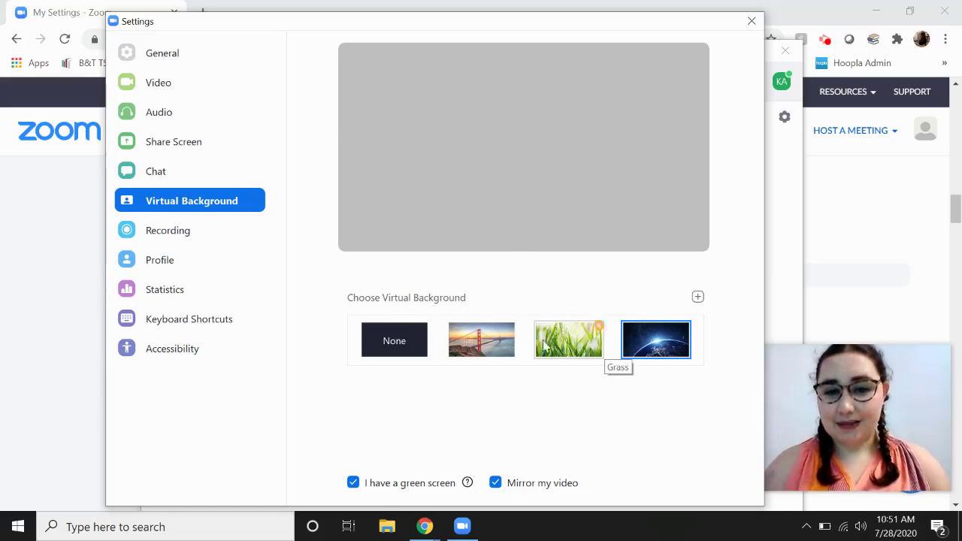
pyautogui.click(355, 484)
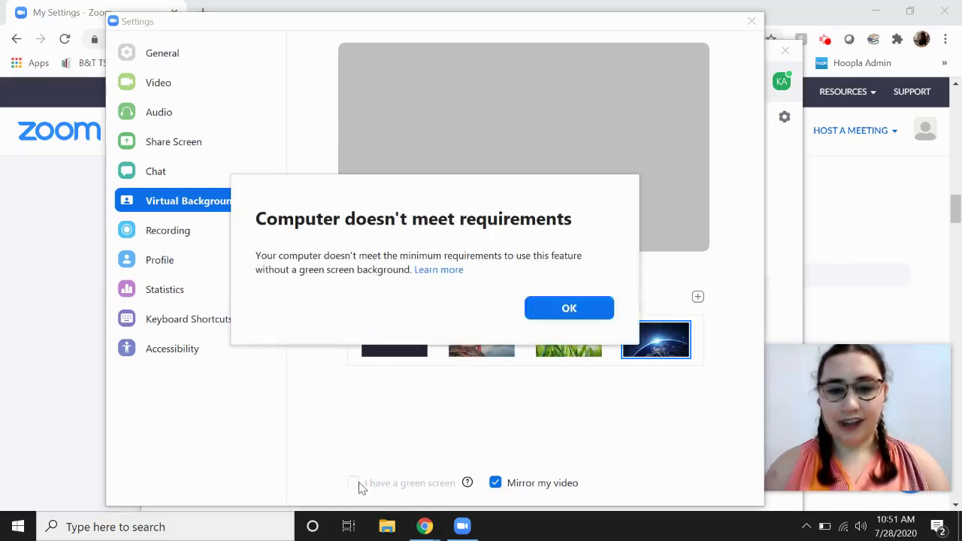
pyautogui.click(576, 313)
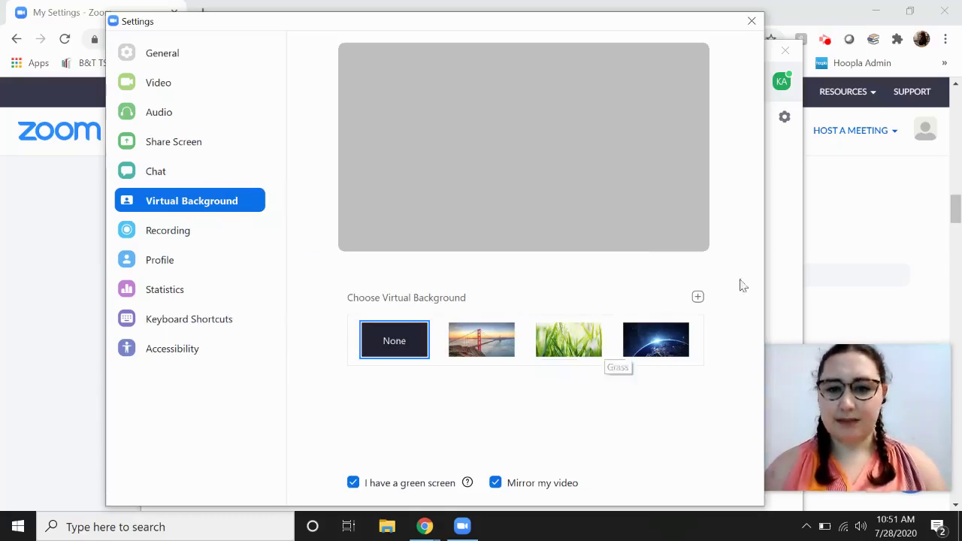
pyautogui.click(698, 298)
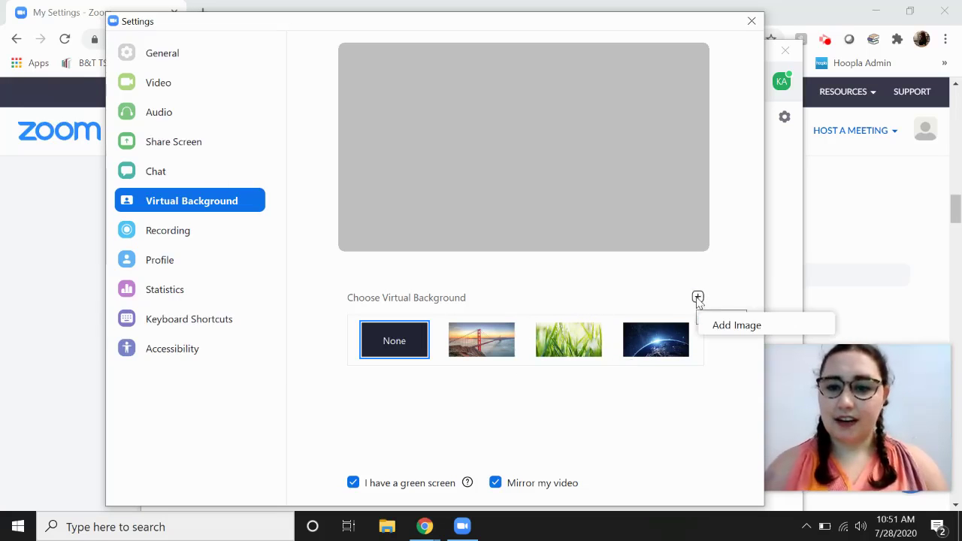
# Add the Baseball photo from the Zoom Backgrounds folder as a new virtual background.
pyautogui.click(739, 325)
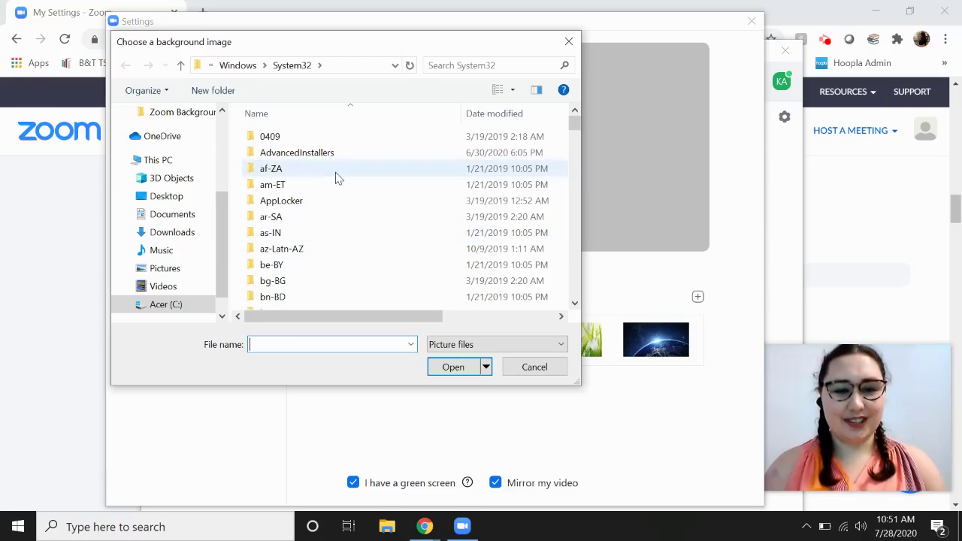
pyautogui.scroll(2, 161, 214)
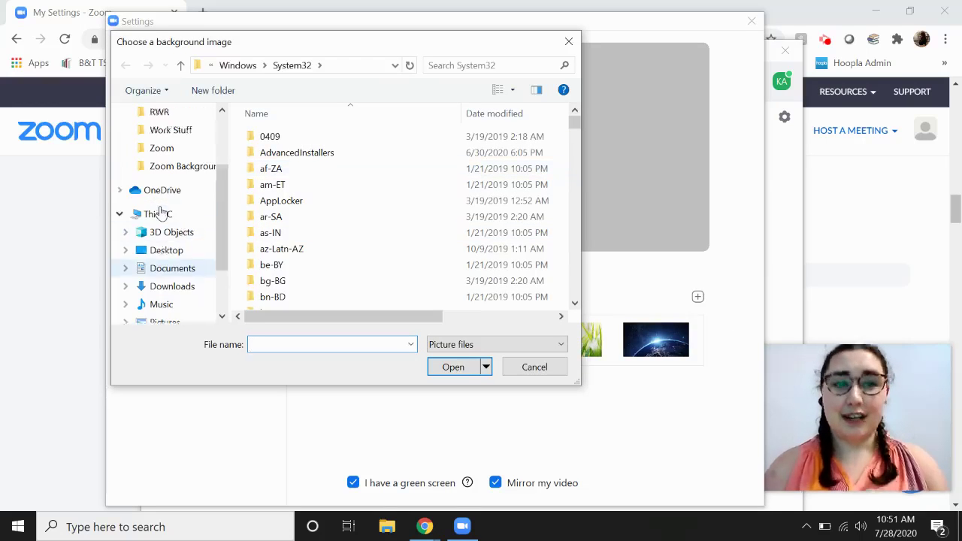
pyautogui.click(185, 158)
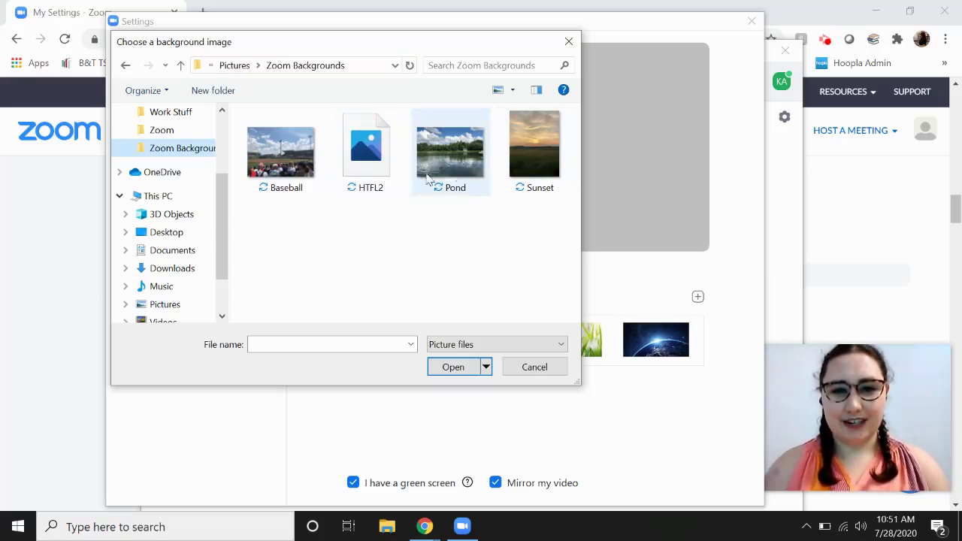
pyautogui.click(286, 154)
pyautogui.doubleClick(286, 154)
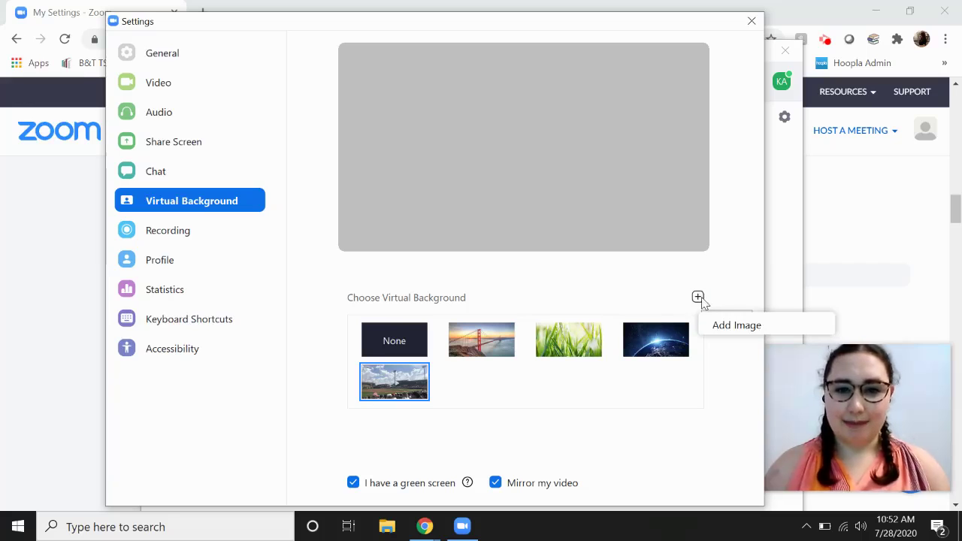
# Add the Sunset photo from Zoom Backgrounds as another background, then return to the browser.
pyautogui.click(764, 327)
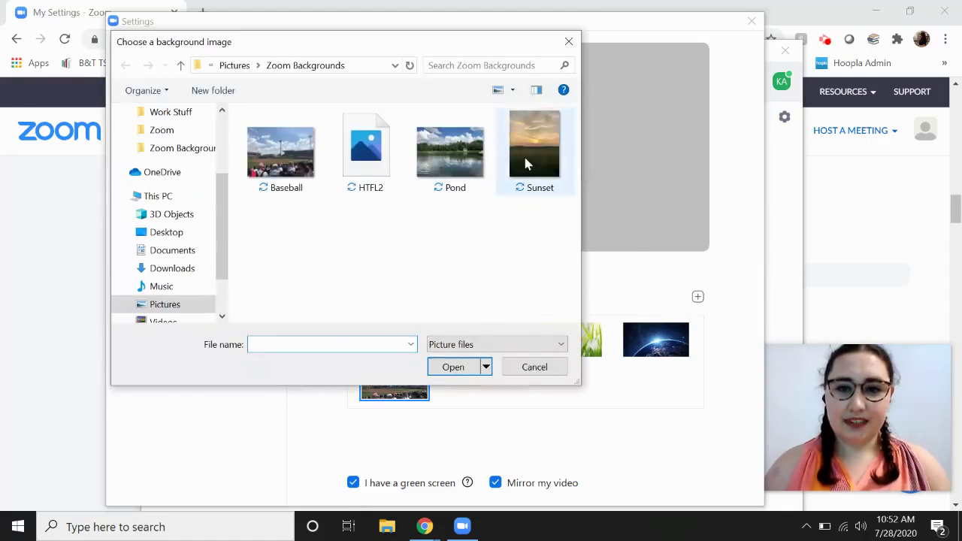
pyautogui.doubleClick(531, 165)
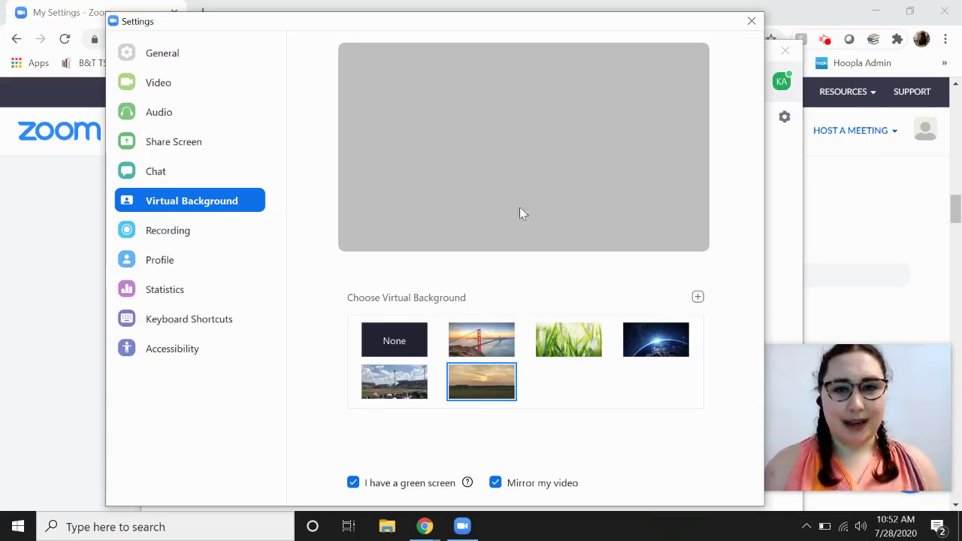
pyautogui.click(844, 181)
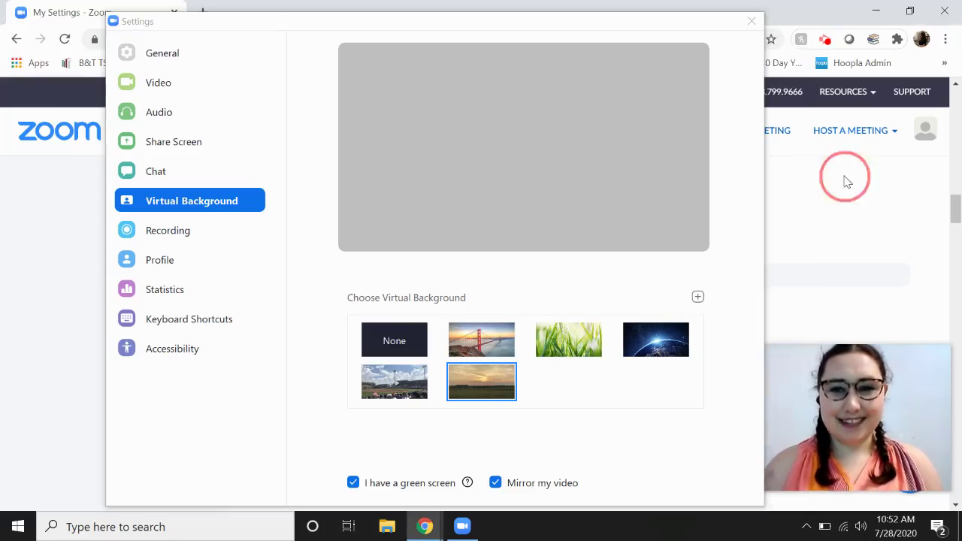